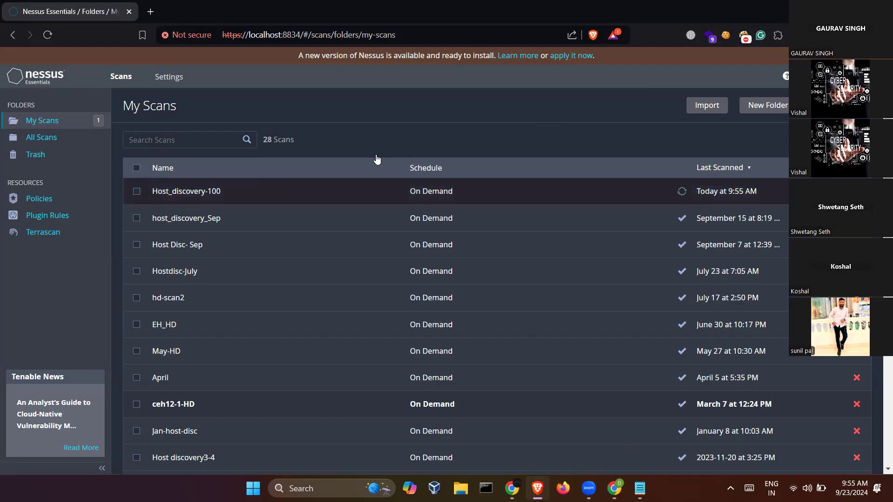
Step: Review the new-scan templates and the Basic Network Scan general settings, then return to My Scans without saving a scan
{"action": "left_click", "coordinate": [828, 105]}
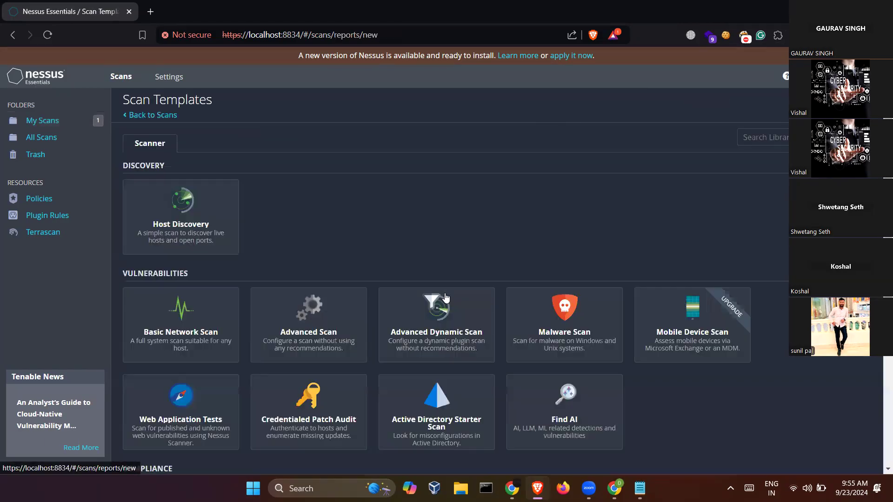
{"action": "scroll", "coordinate": [239, 280], "scroll_direction": "down", "scroll_amount": 3}
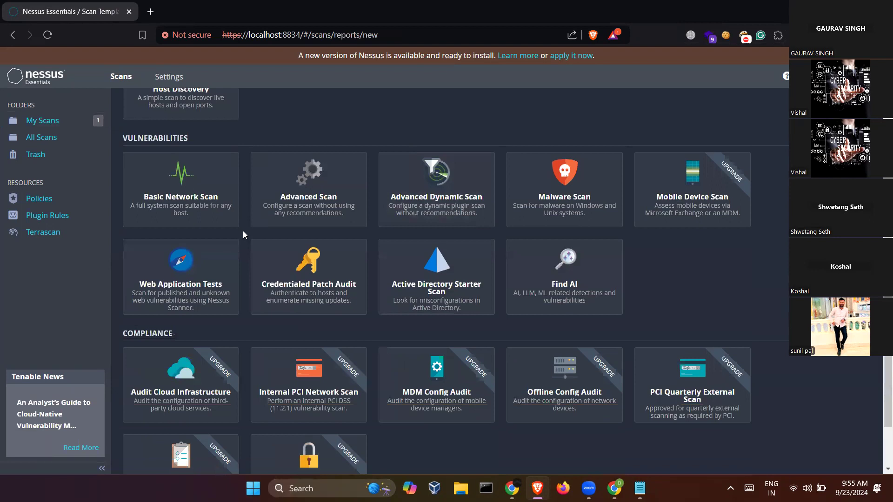
{"action": "scroll", "coordinate": [243, 230], "scroll_direction": "up", "scroll_amount": 2}
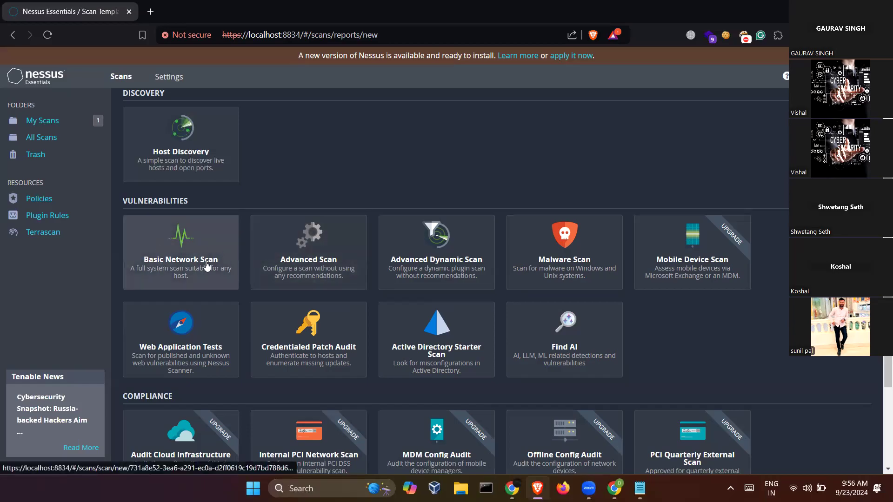
{"action": "left_click", "coordinate": [186, 258]}
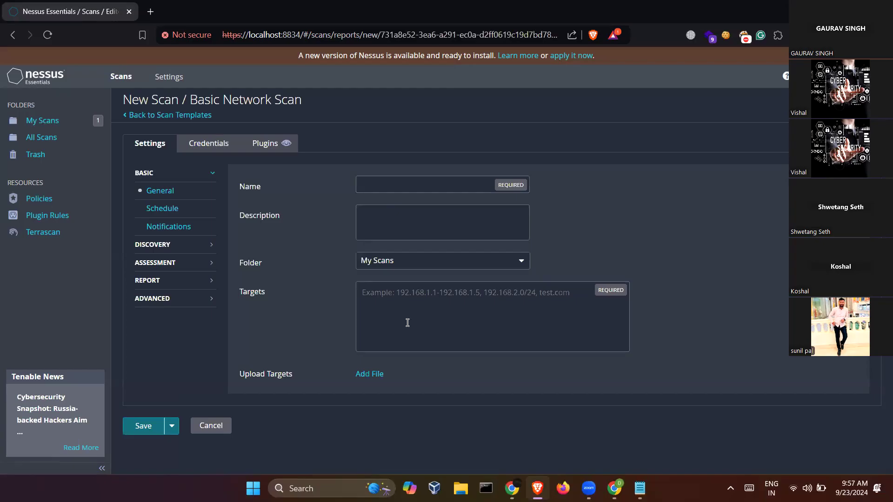
{"action": "left_click", "coordinate": [402, 315]}
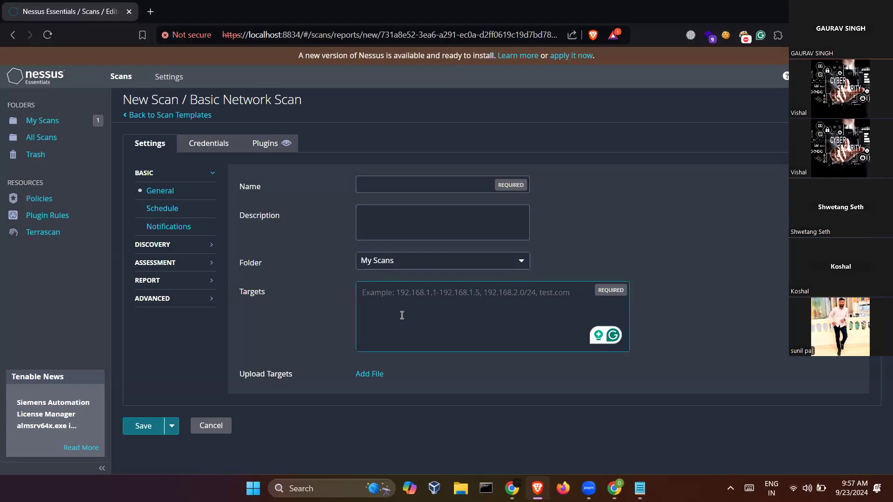
{"action": "left_click", "coordinate": [421, 188]}
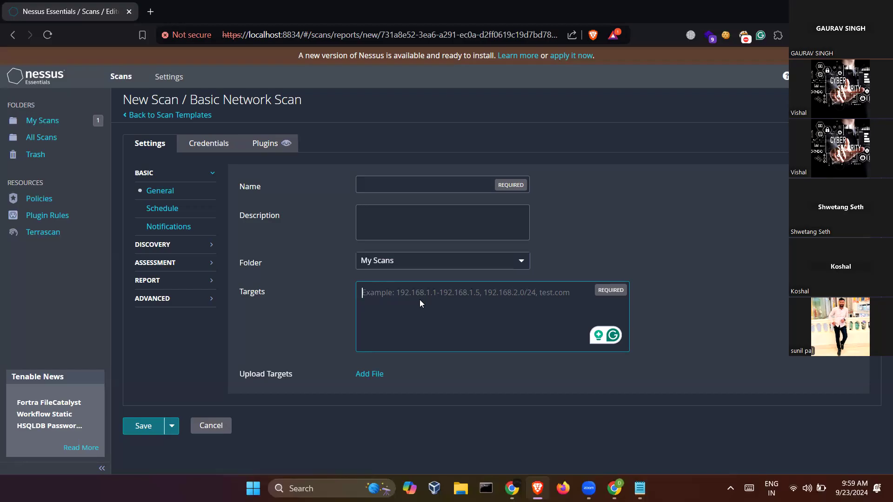
{"action": "left_click", "coordinate": [178, 115]}
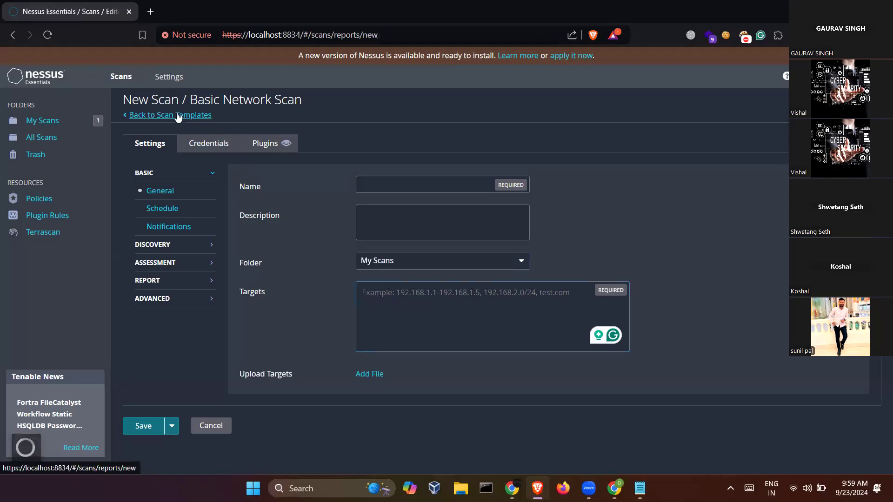
{"action": "left_click", "coordinate": [160, 115]}
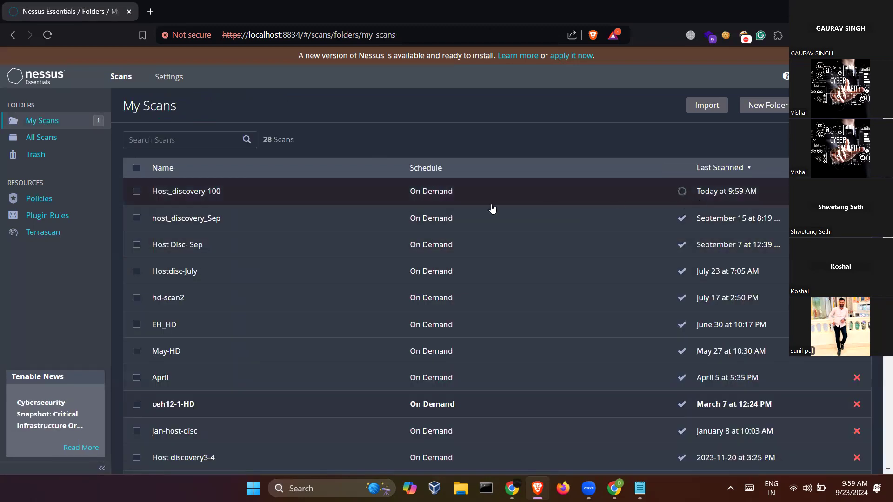
Step: Open the Host_discovery-100 scan results and examine the discovered hosts and their open ports
{"action": "left_click", "coordinate": [425, 198]}
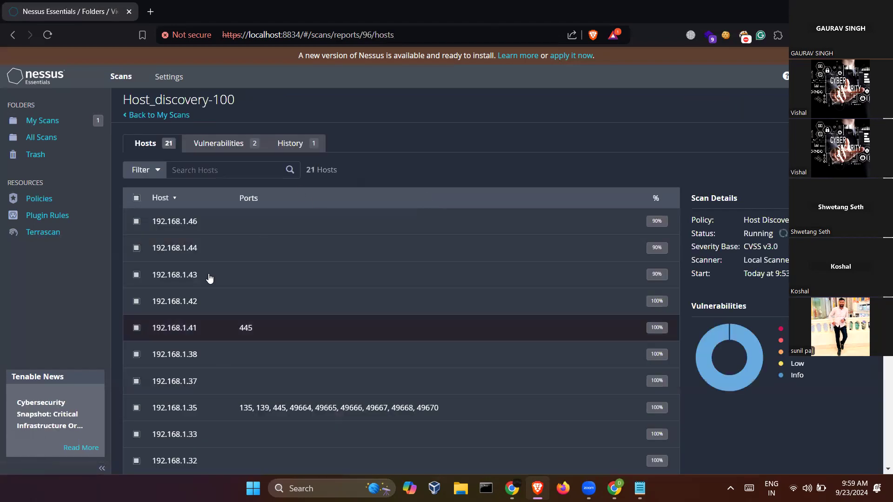
{"action": "scroll", "coordinate": [221, 305], "scroll_direction": "down", "scroll_amount": 7}
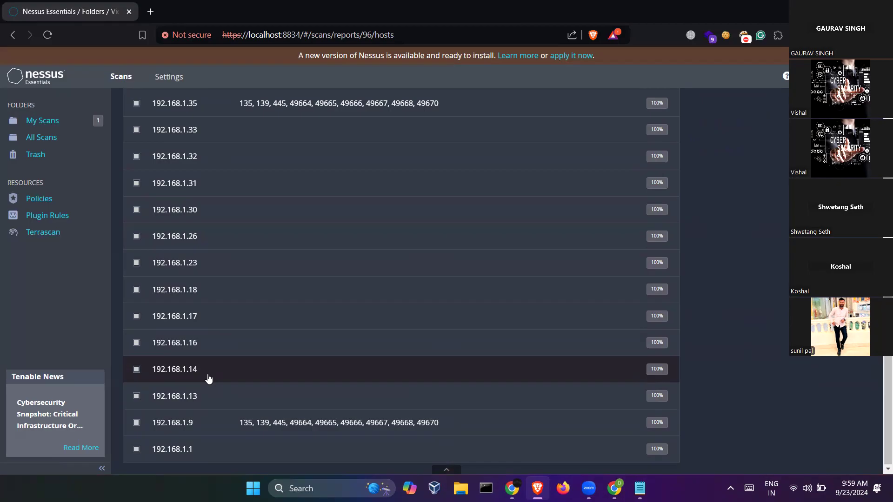
{"action": "scroll", "coordinate": [208, 379], "scroll_direction": "up", "scroll_amount": 5}
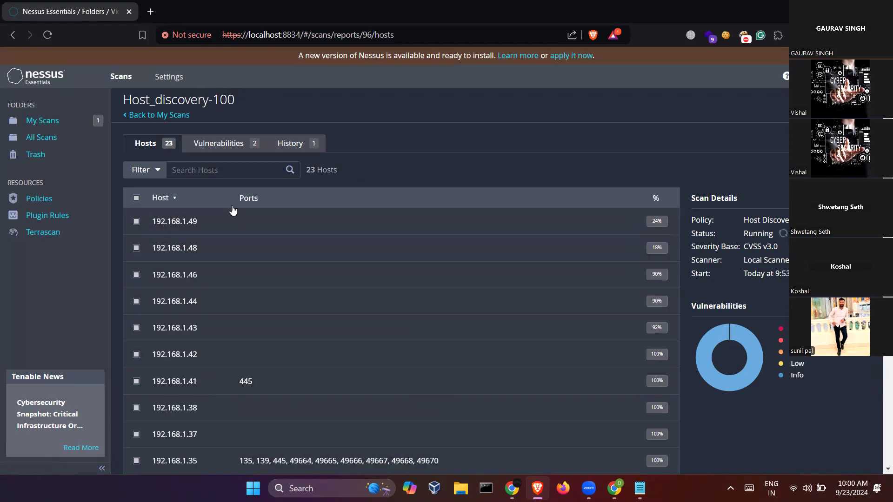
{"action": "scroll", "coordinate": [219, 367], "scroll_direction": "down", "scroll_amount": 8}
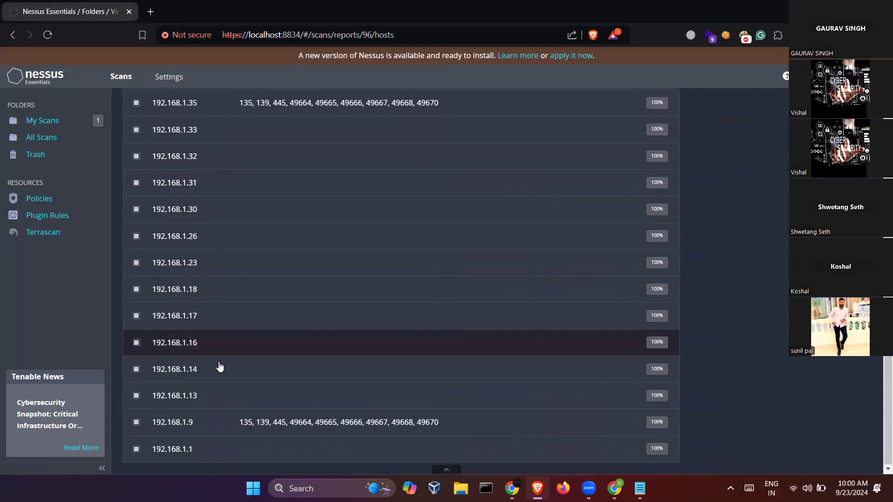
{"action": "scroll", "coordinate": [251, 409], "scroll_direction": "up", "scroll_amount": 1}
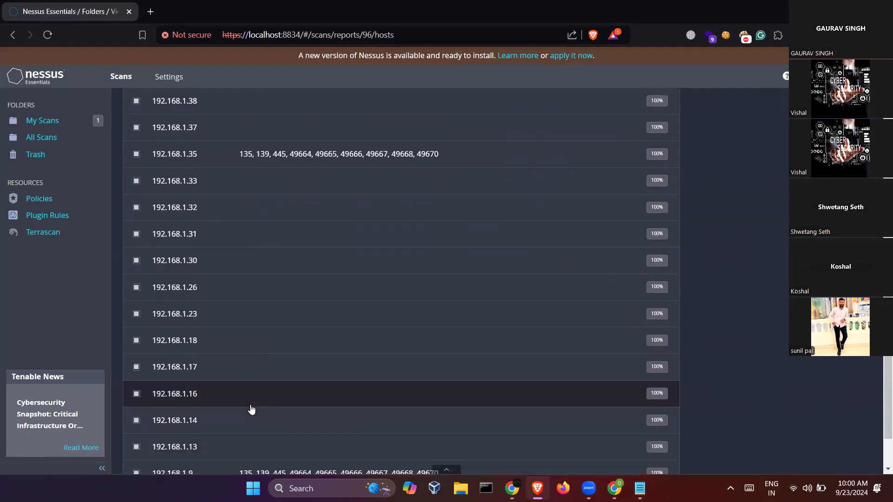
{"action": "scroll", "coordinate": [251, 409], "scroll_direction": "up", "scroll_amount": 3}
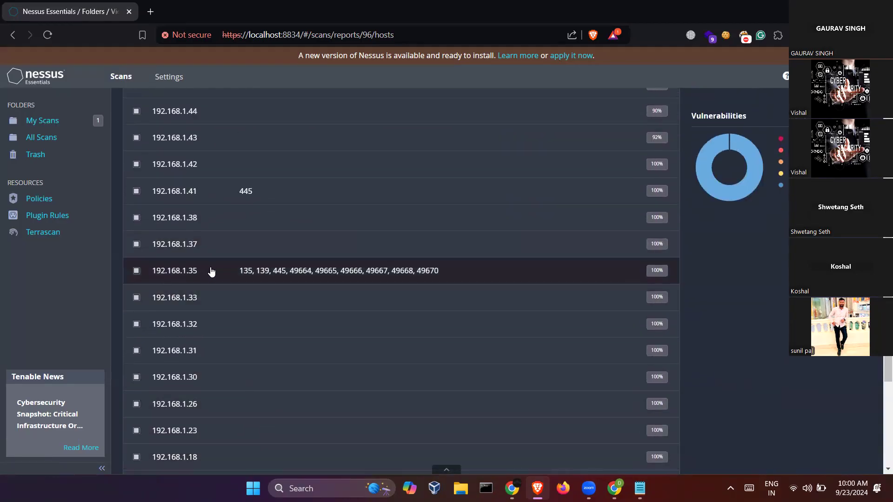
{"action": "scroll", "coordinate": [243, 219], "scroll_direction": "up", "scroll_amount": 4}
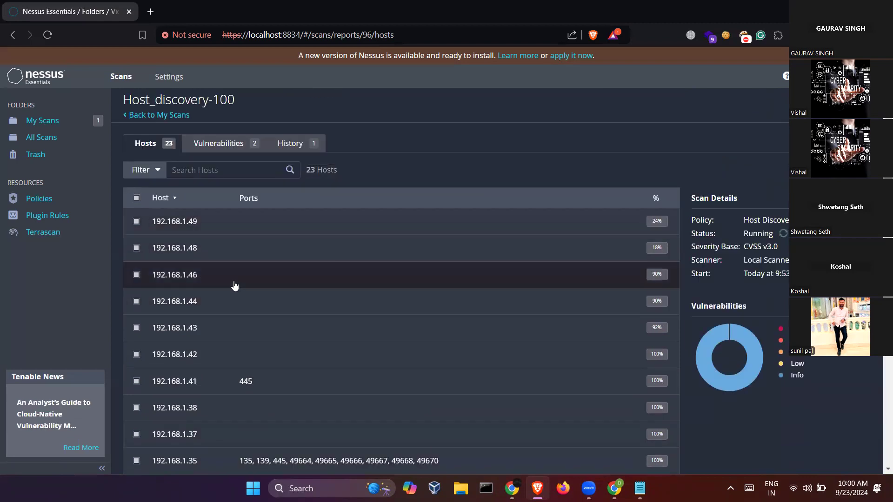
{"action": "scroll", "coordinate": [235, 287], "scroll_direction": "down", "scroll_amount": 2}
{"action": "scroll", "coordinate": [246, 300], "scroll_direction": "up", "scroll_amount": 2}
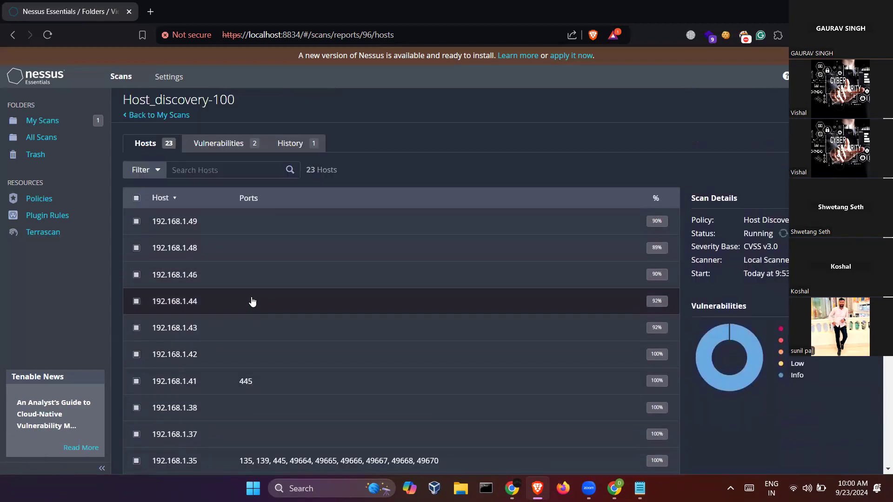
{"action": "scroll", "coordinate": [249, 303], "scroll_direction": "down", "scroll_amount": 3}
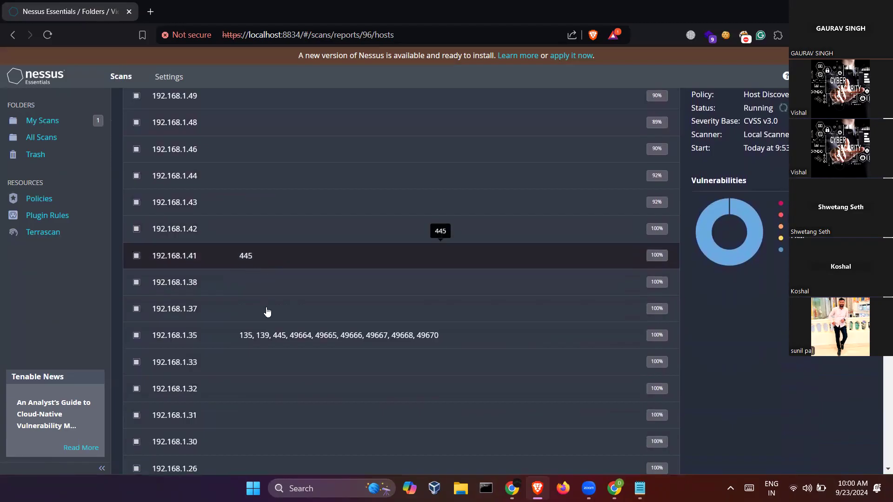
{"action": "scroll", "coordinate": [268, 342], "scroll_direction": "down", "scroll_amount": 5}
{"action": "scroll", "coordinate": [269, 342], "scroll_direction": "down", "scroll_amount": 1}
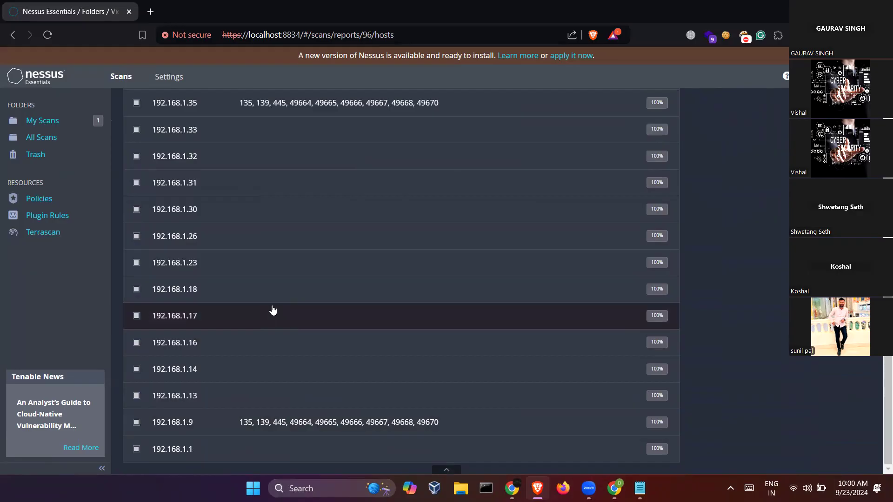
{"action": "scroll", "coordinate": [273, 310], "scroll_direction": "up", "scroll_amount": 8}
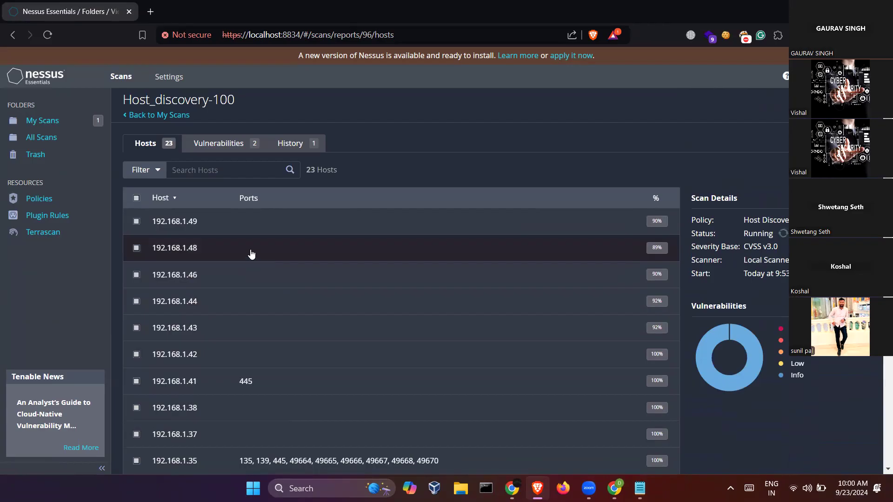
{"action": "scroll", "coordinate": [258, 328], "scroll_direction": "down", "scroll_amount": 2}
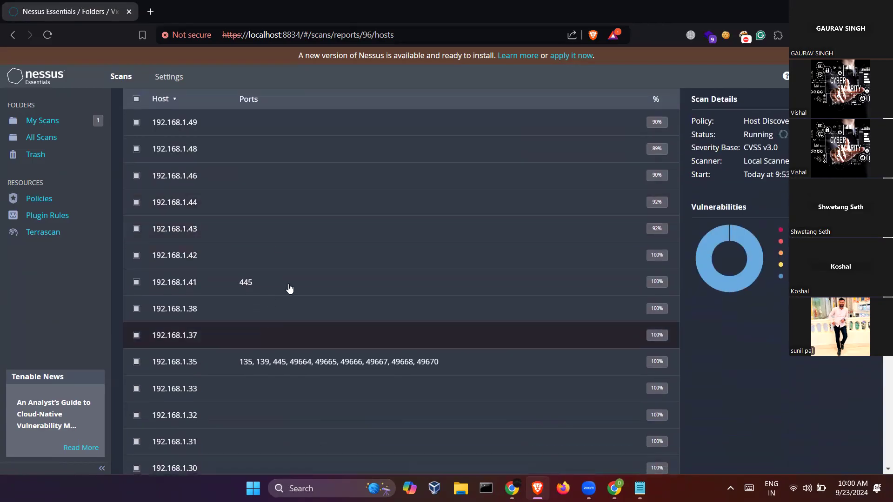
{"action": "scroll", "coordinate": [256, 323], "scroll_direction": "up", "scroll_amount": 2}
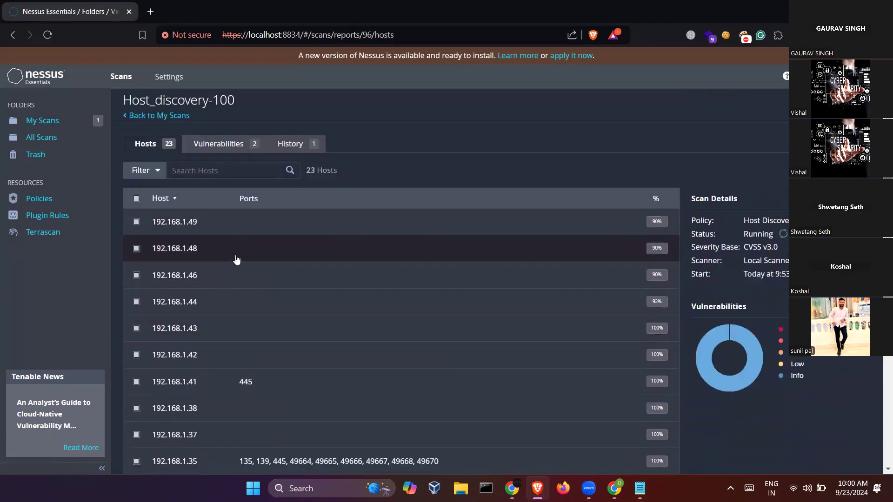
{"action": "scroll", "coordinate": [303, 320], "scroll_direction": "down", "scroll_amount": 2}
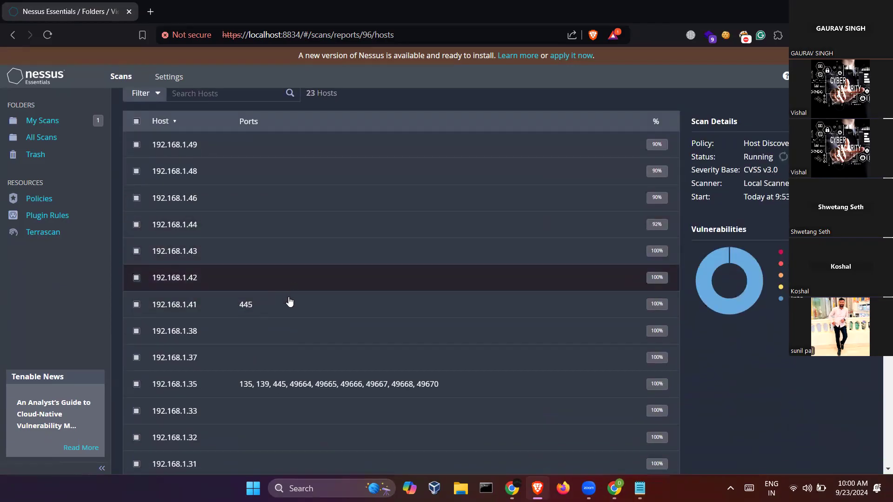
Step: Inspect the host details of 192.168.1.41, highlighting its MAC address, and return to the scan's host list
{"action": "left_click", "coordinate": [299, 305]}
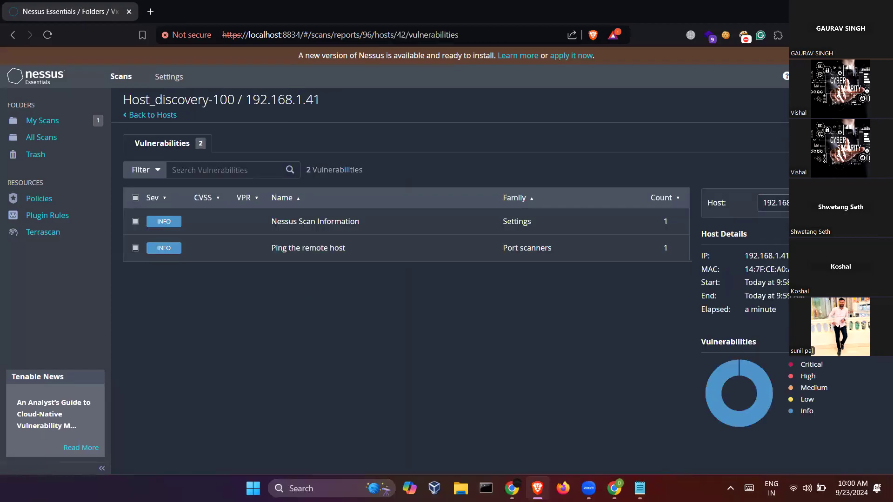
{"action": "left_click_drag", "start_coordinate": [781, 270], "coordinate": [744, 270]}
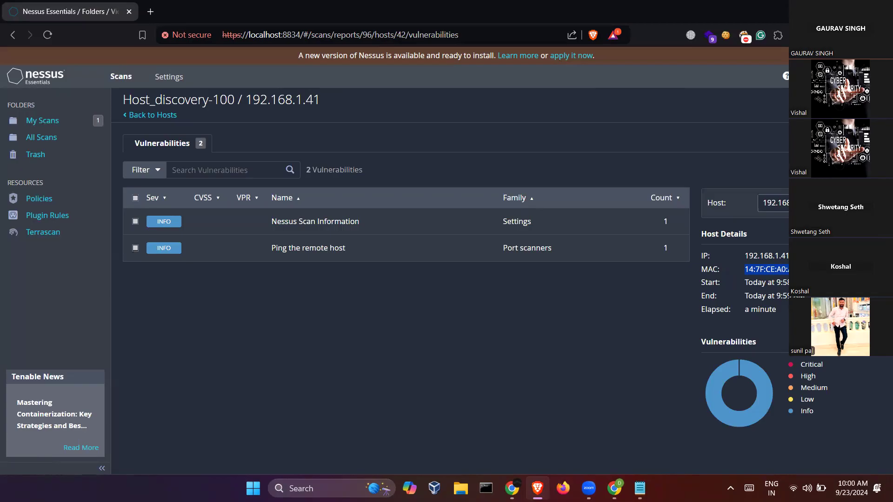
{"action": "key", "text": "F5"}
{"action": "left_click_drag", "start_coordinate": [797, 269], "coordinate": [692, 270]}
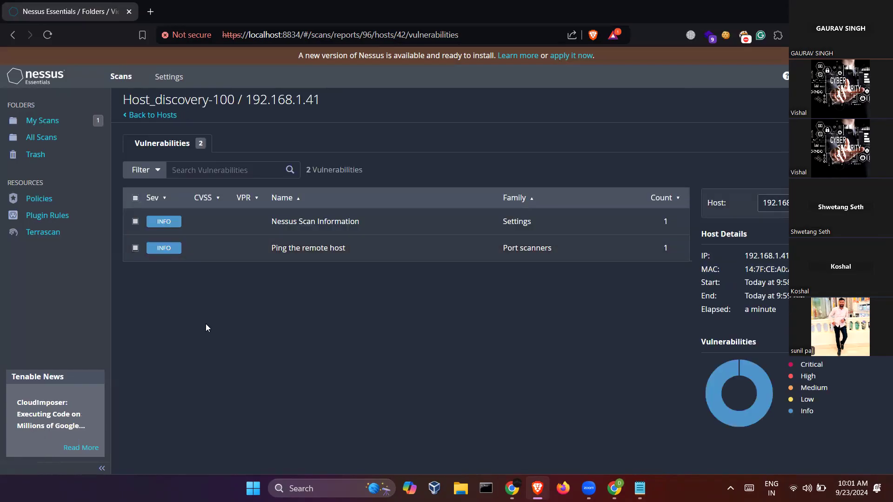
{"action": "left_click", "coordinate": [144, 117]}
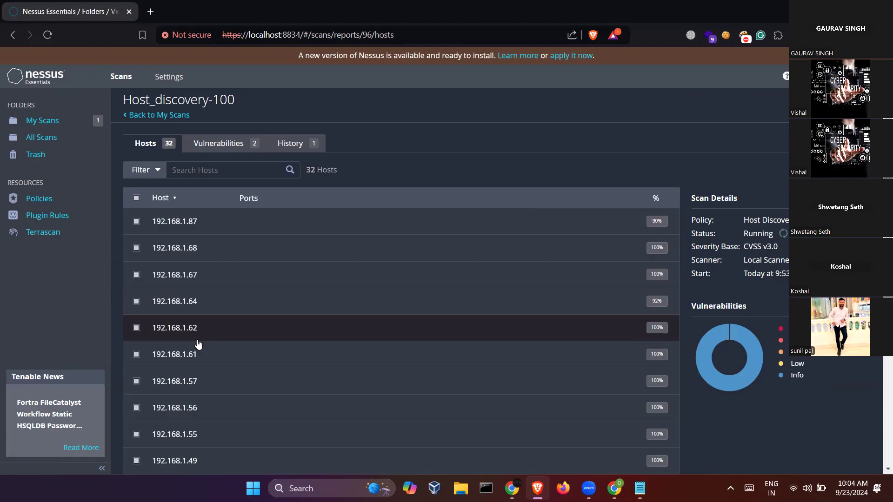
Step: Examine the updated Host_discovery-100 host list, comparing hosts with open ports against those without any listed
{"action": "scroll", "coordinate": [215, 341], "scroll_direction": "down", "scroll_amount": 10}
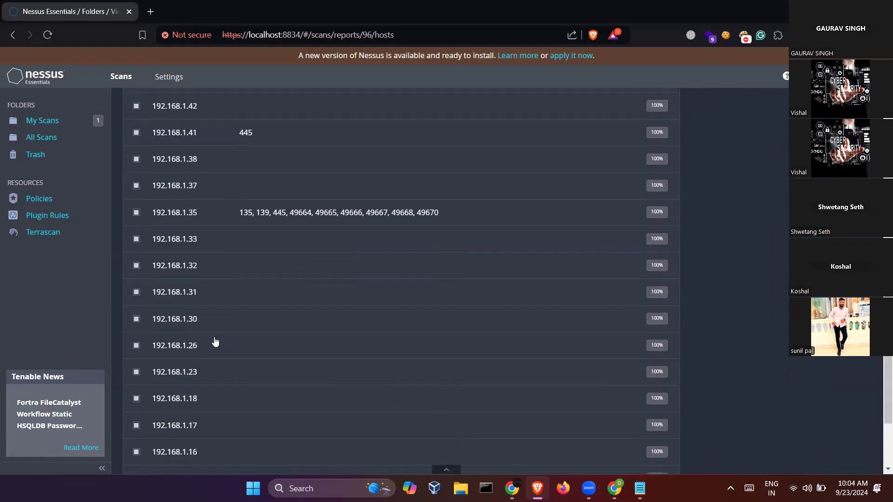
{"action": "scroll", "coordinate": [215, 341], "scroll_direction": "up", "scroll_amount": 10}
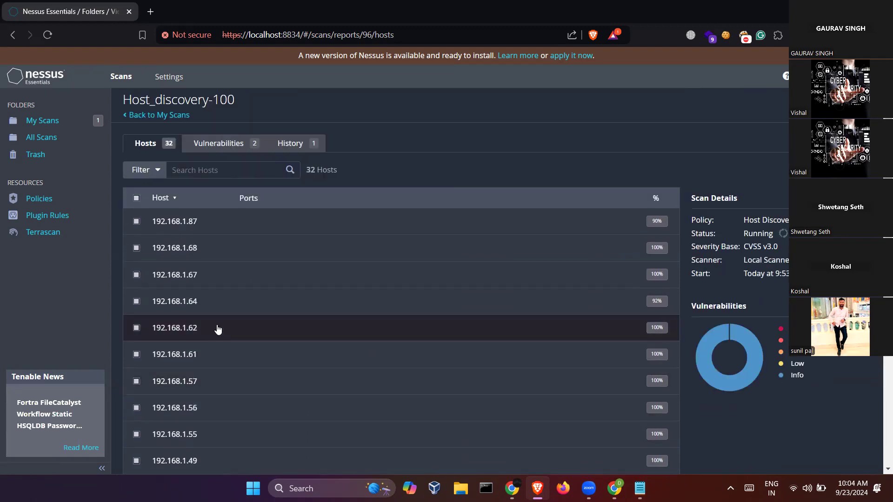
{"action": "scroll", "coordinate": [240, 327], "scroll_direction": "down", "scroll_amount": 6}
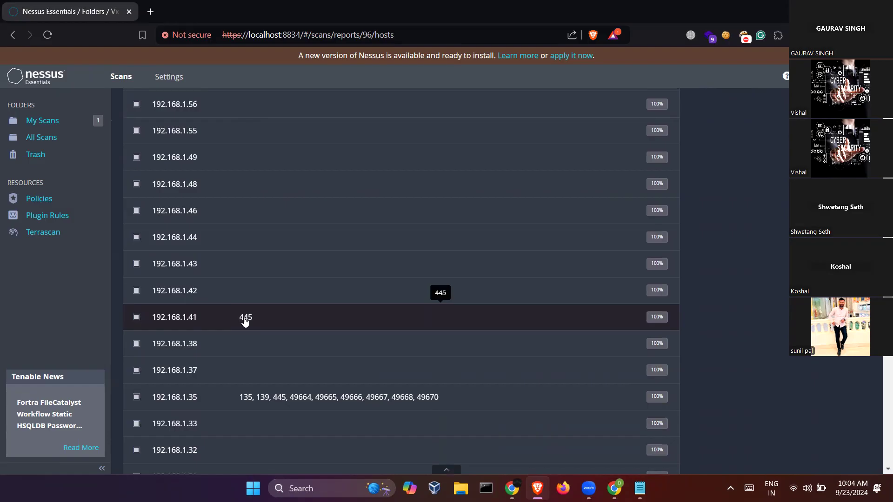
{"action": "scroll", "coordinate": [245, 322], "scroll_direction": "up", "scroll_amount": 6}
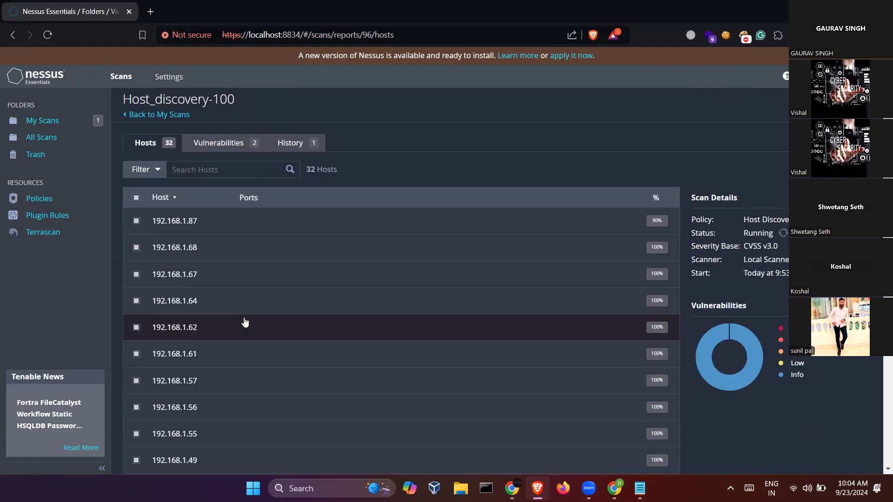
{"action": "scroll", "coordinate": [248, 327], "scroll_direction": "down", "scroll_amount": 6}
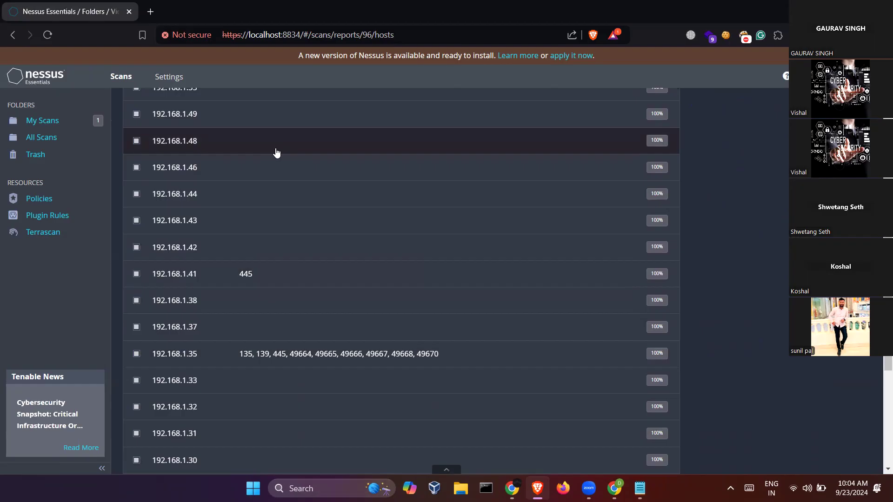
{"action": "scroll", "coordinate": [277, 152], "scroll_direction": "up", "scroll_amount": 8}
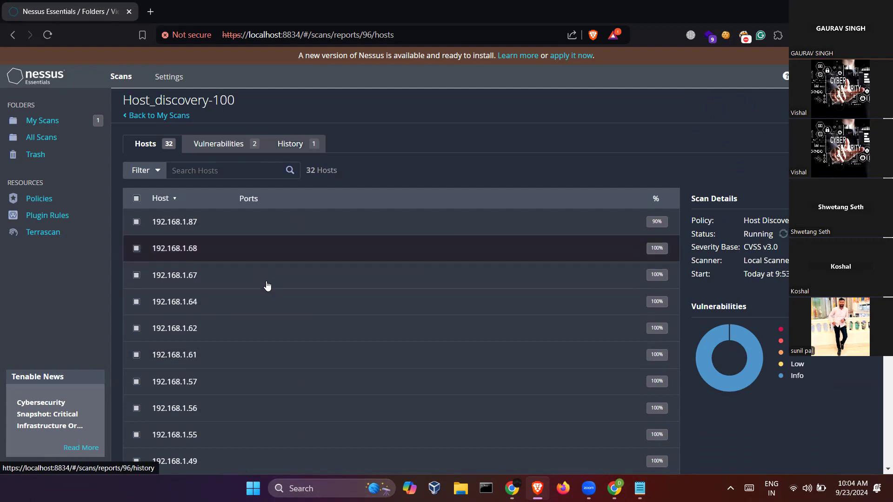
{"action": "scroll", "coordinate": [266, 285], "scroll_direction": "down", "scroll_amount": 7}
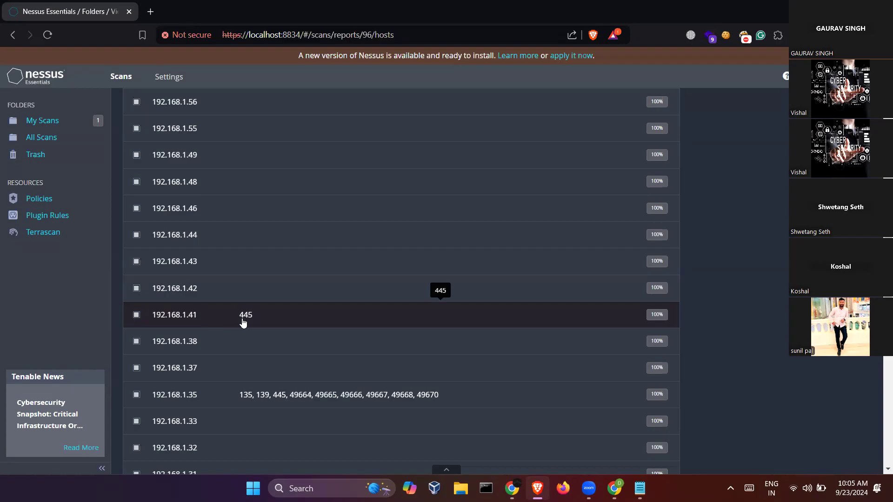
{"action": "scroll", "coordinate": [244, 321], "scroll_direction": "up", "scroll_amount": 6}
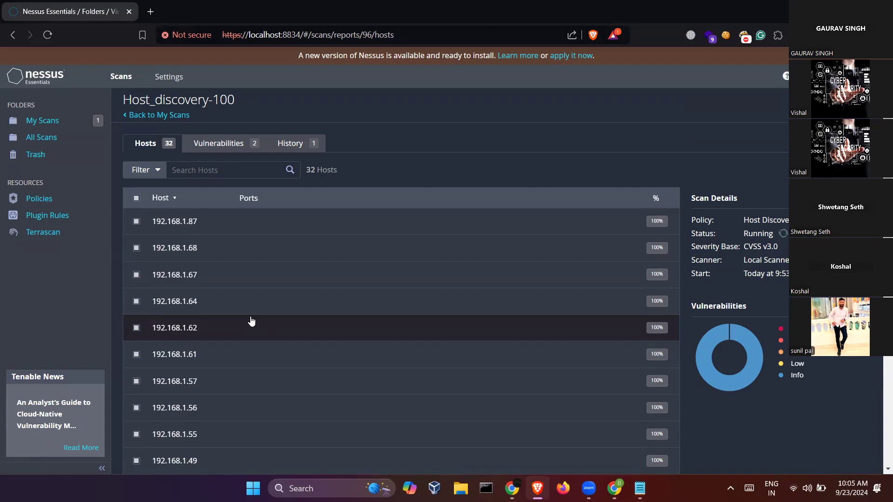
Step: Inspect the host details of 192.168.1.67, highlighting its MAC address, and look through the full host list again
{"action": "left_click", "coordinate": [212, 282]}
{"action": "left_click_drag", "start_coordinate": [800, 269], "coordinate": [745, 272]}
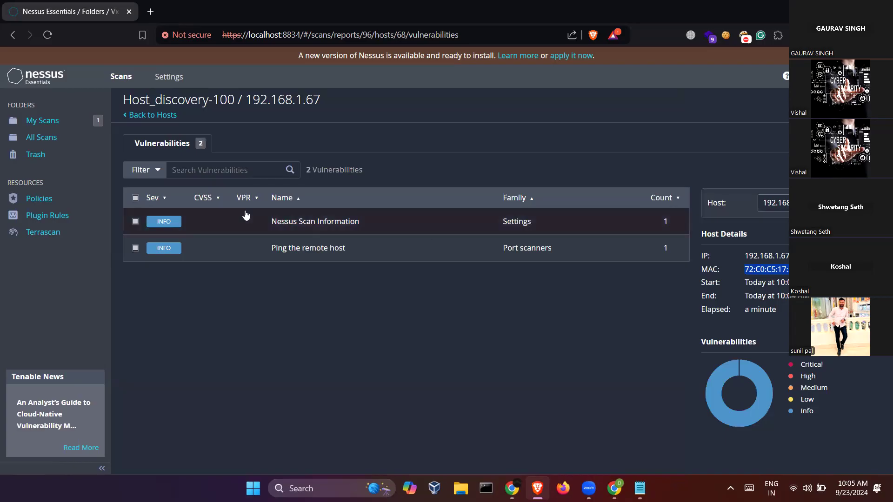
{"action": "left_click", "coordinate": [154, 115]}
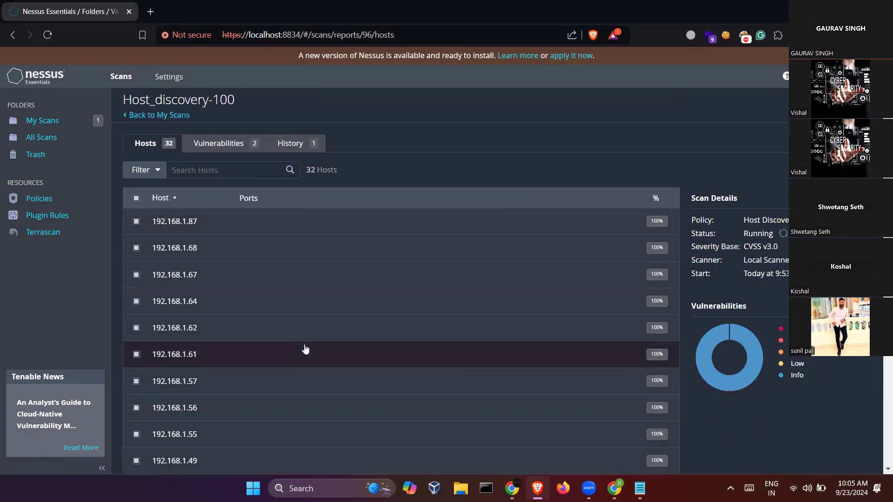
{"action": "scroll", "coordinate": [305, 349], "scroll_direction": "down", "scroll_amount": 10}
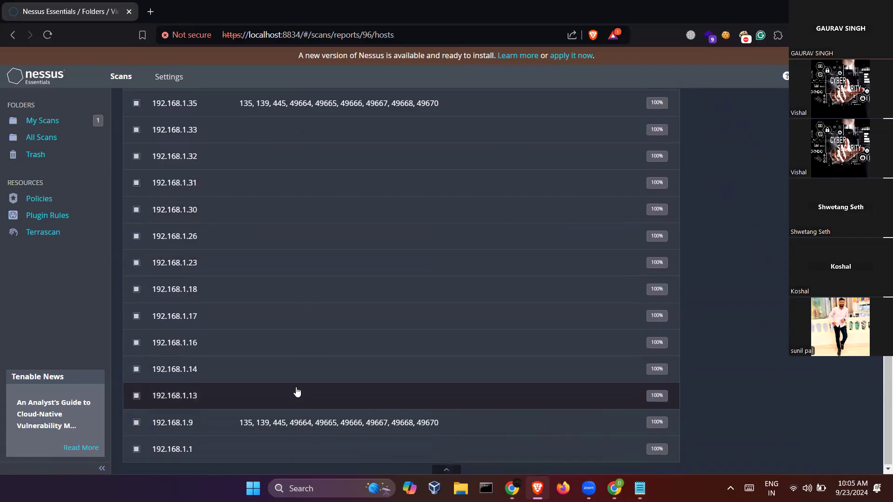
{"action": "scroll", "coordinate": [332, 308], "scroll_direction": "up", "scroll_amount": 10}
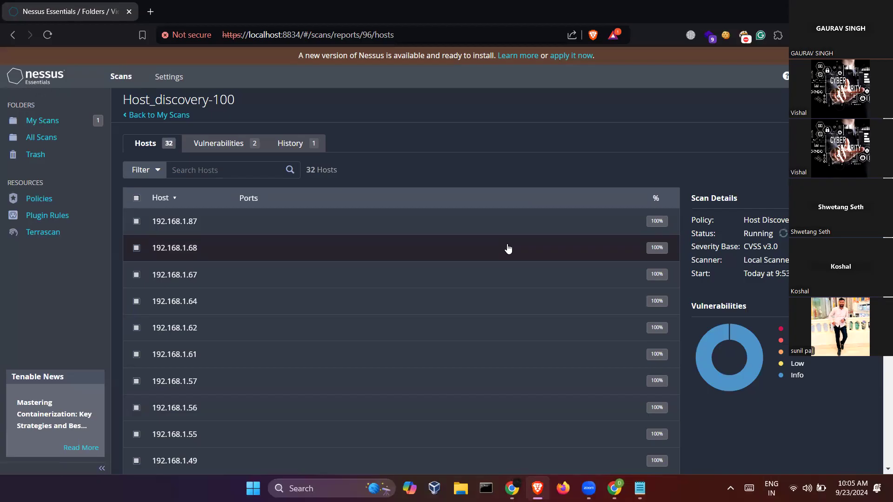
Step: Go back to My Scans and look through the older saved scans
{"action": "left_click", "coordinate": [163, 115]}
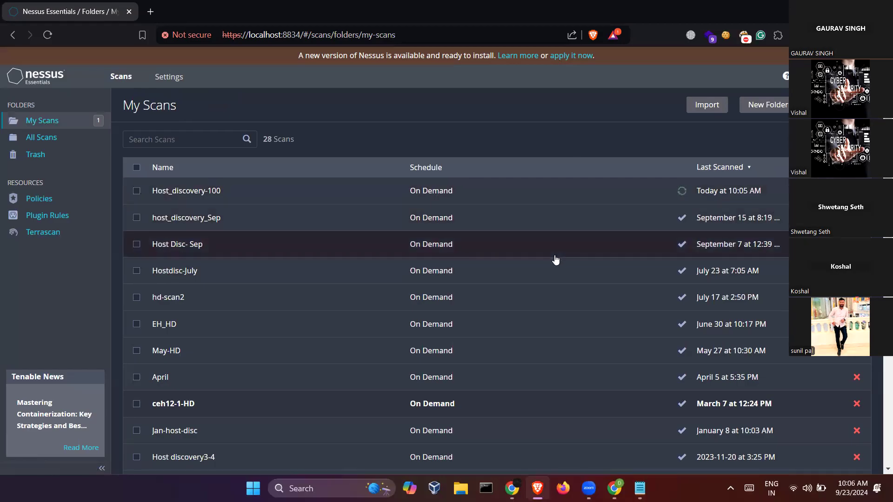
{"action": "scroll", "coordinate": [554, 259], "scroll_direction": "down", "scroll_amount": 1}
{"action": "scroll", "coordinate": [553, 259], "scroll_direction": "up", "scroll_amount": 1}
{"action": "scroll", "coordinate": [440, 340], "scroll_direction": "down", "scroll_amount": 10}
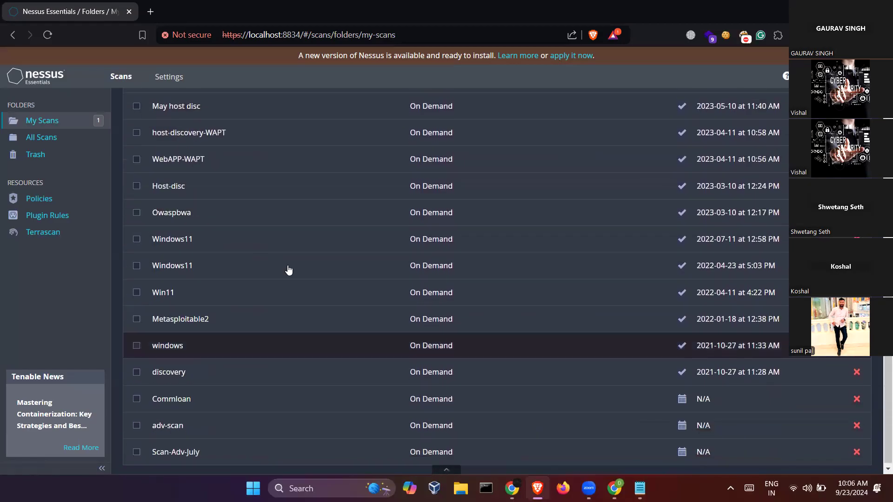